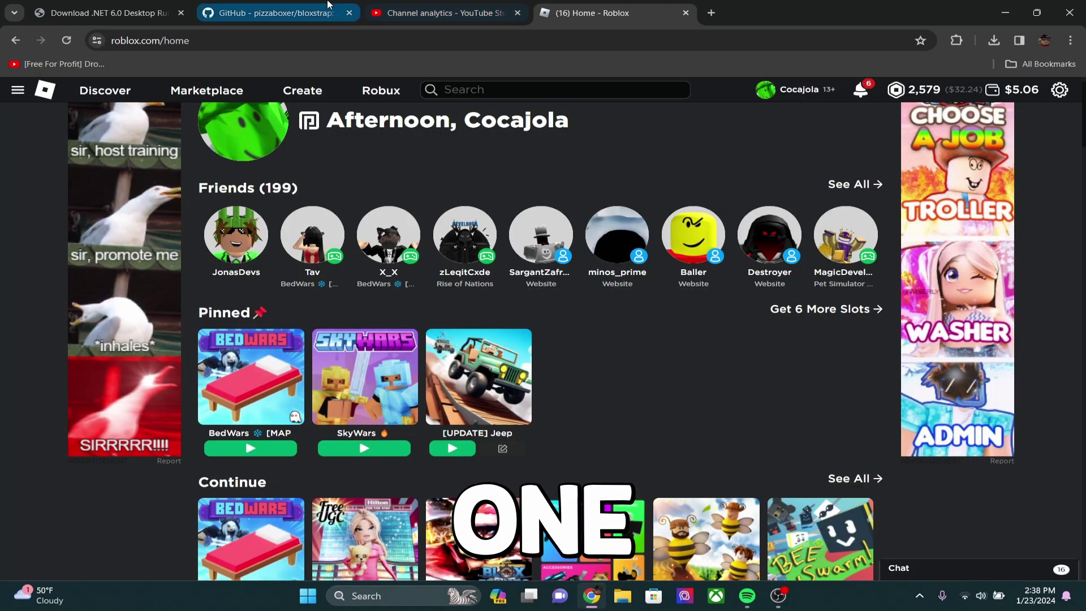
Go from the bloxstrap GitHub tab to the .NET 6.0 Desktop Runtime download page and highlight its heading.
click(302, 13)
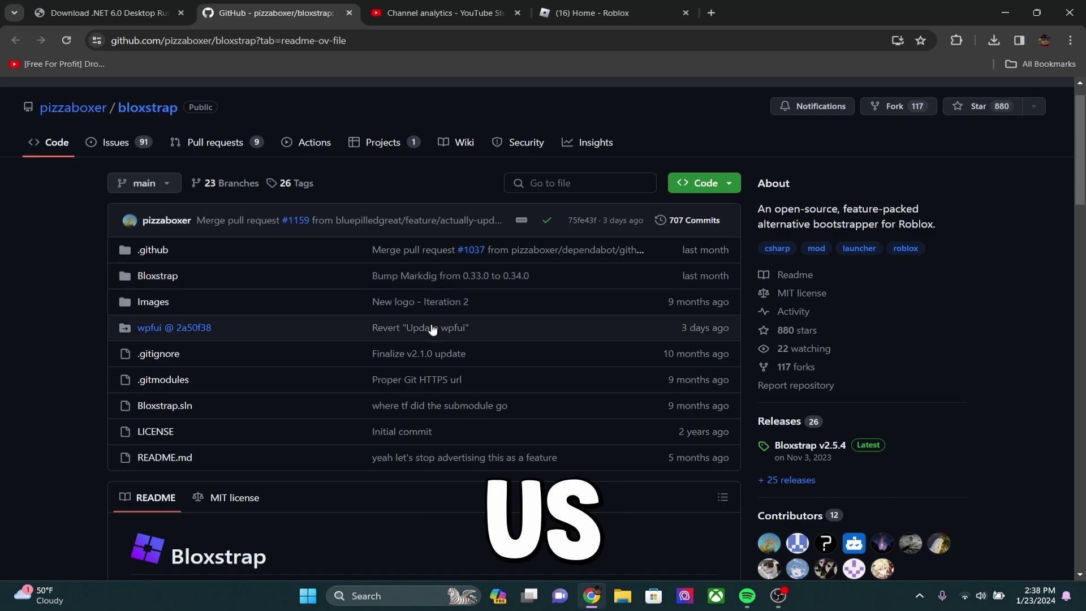
click(90, 22)
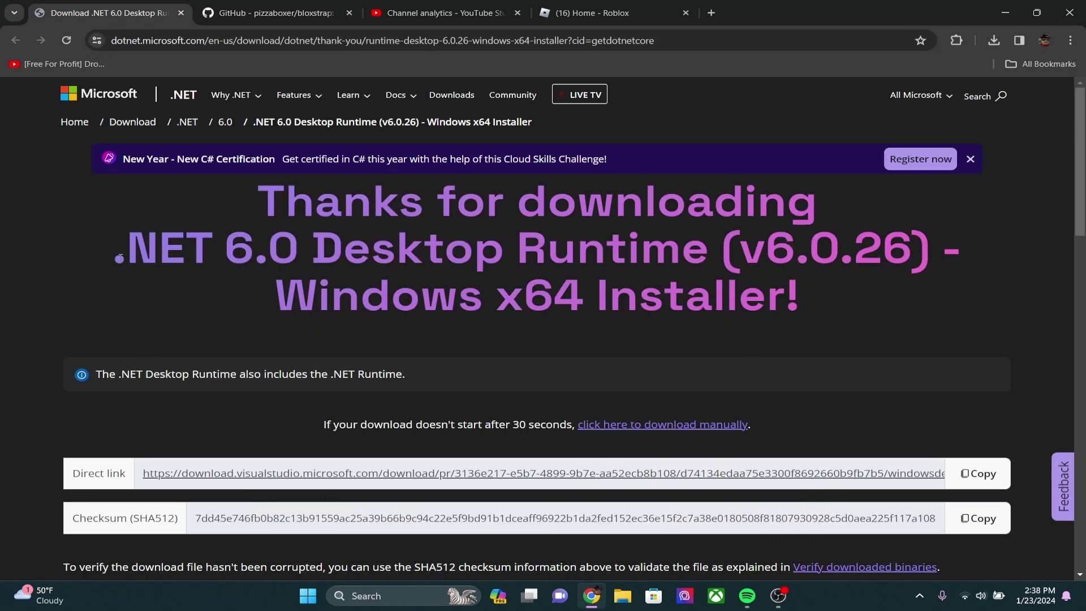
drag(121, 258, 788, 240)
click(307, 234)
Highlight the thank-you heading and runtime note for the v6.0.26 x64 installer, then clear the selection.
click(616, 268)
drag(502, 297, 842, 243)
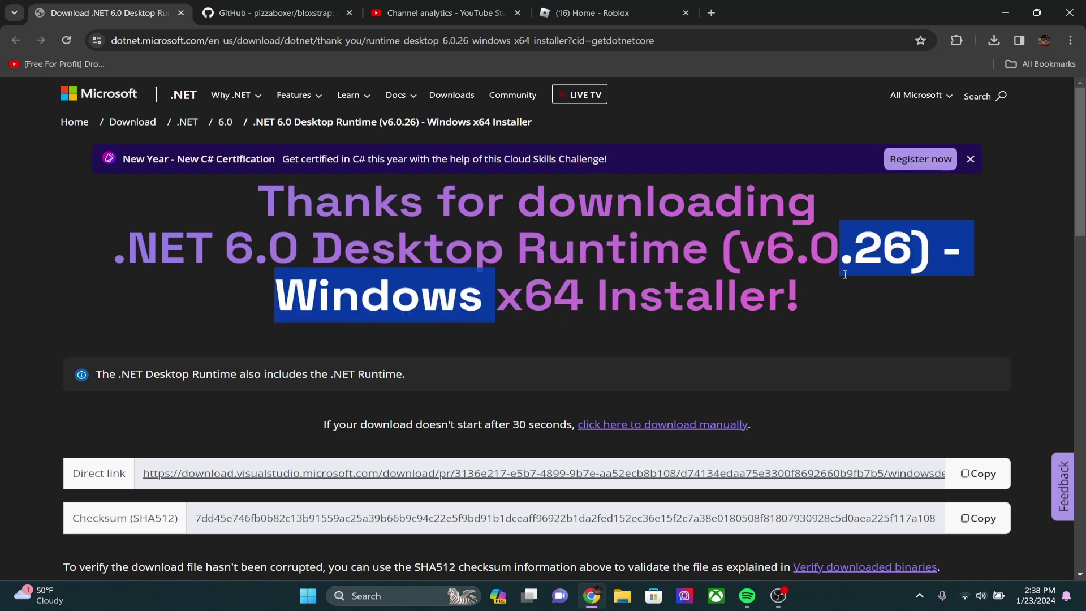
click(566, 345)
scroll(566, 345, down, 2)
scroll(514, 364, up, 2)
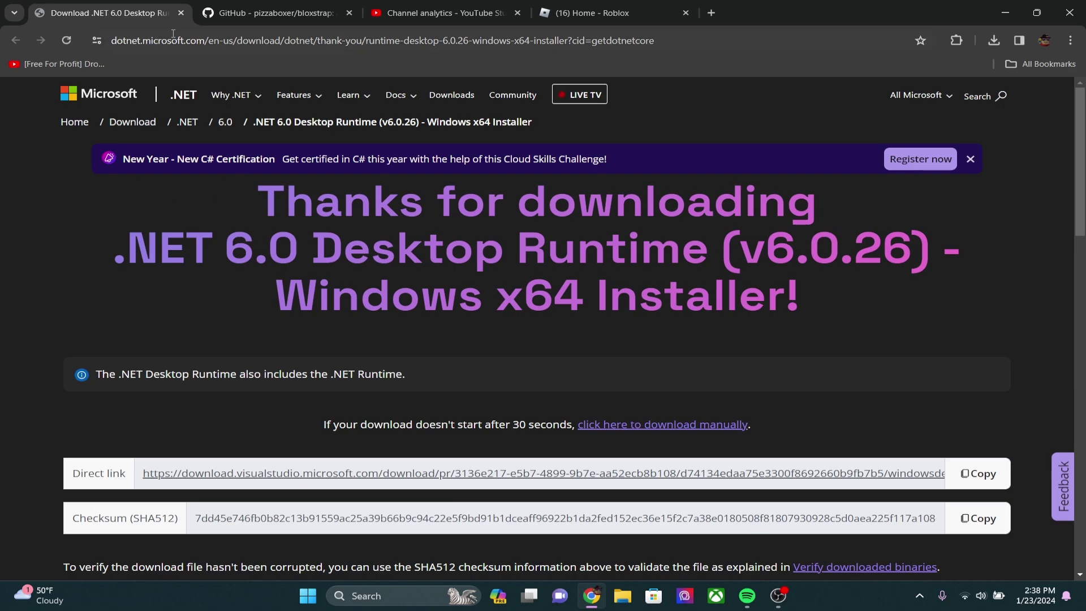
drag(147, 196, 855, 387)
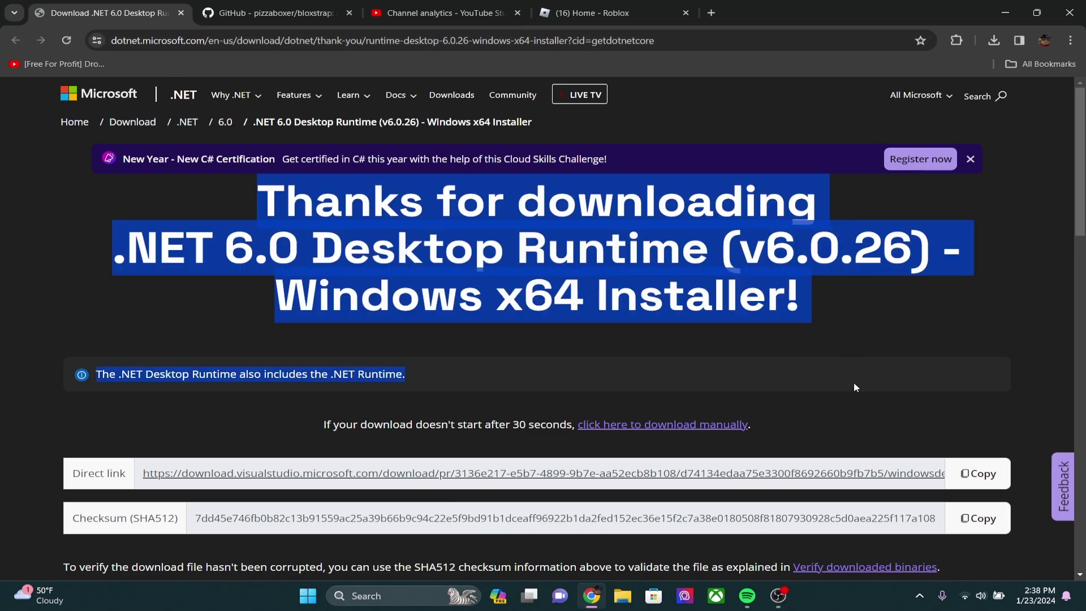
click(601, 261)
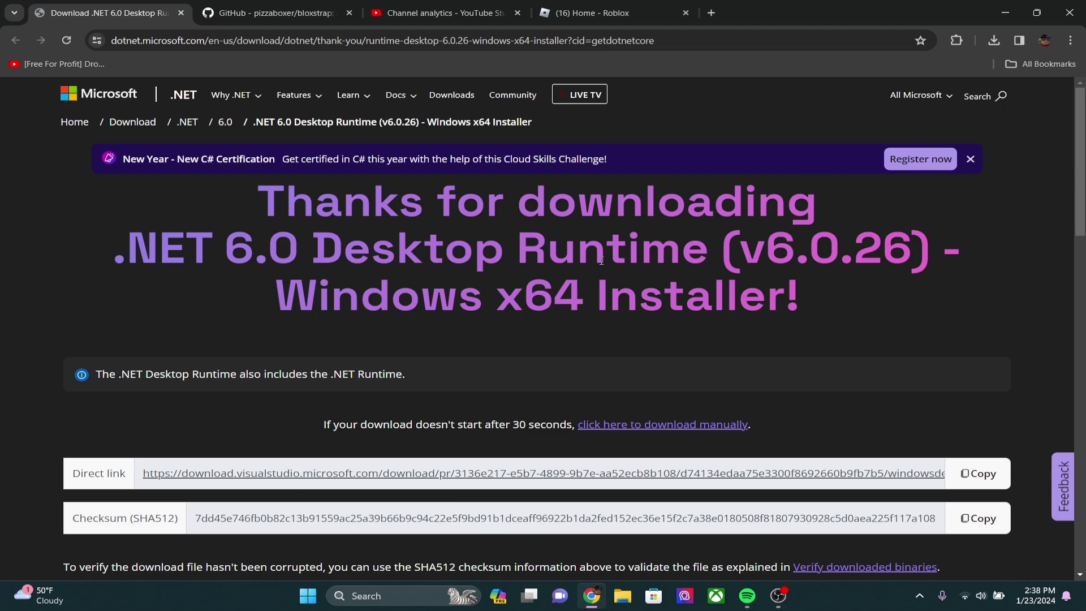
Install .NET Windows Desktop Runtime 6.0.26 (x64) from downloads, close the installer, and return to the bloxstrap GitHub page.
click(993, 40)
click(871, 96)
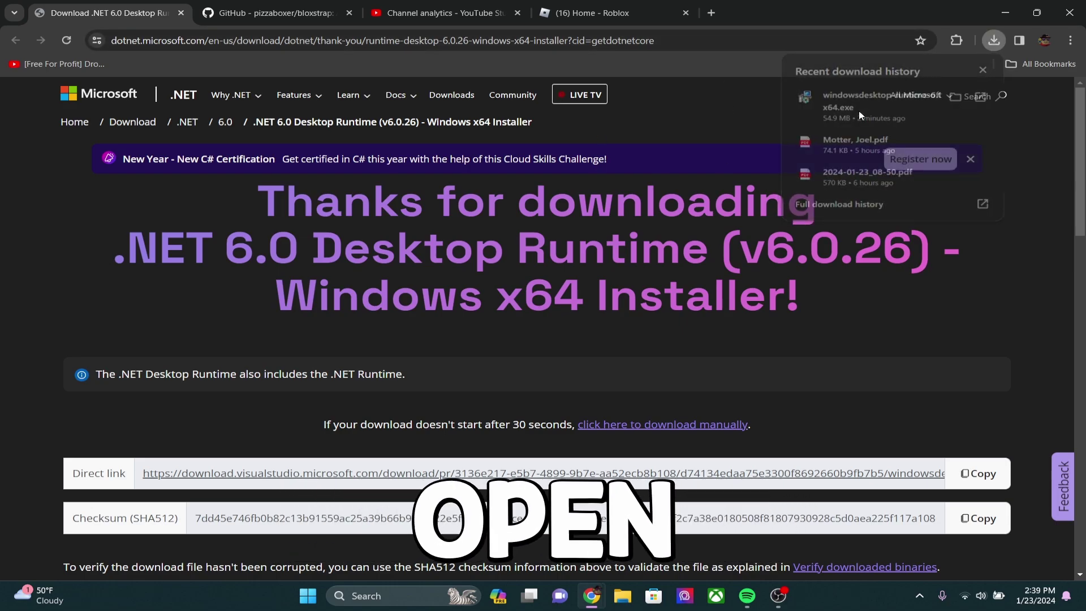
click(650, 420)
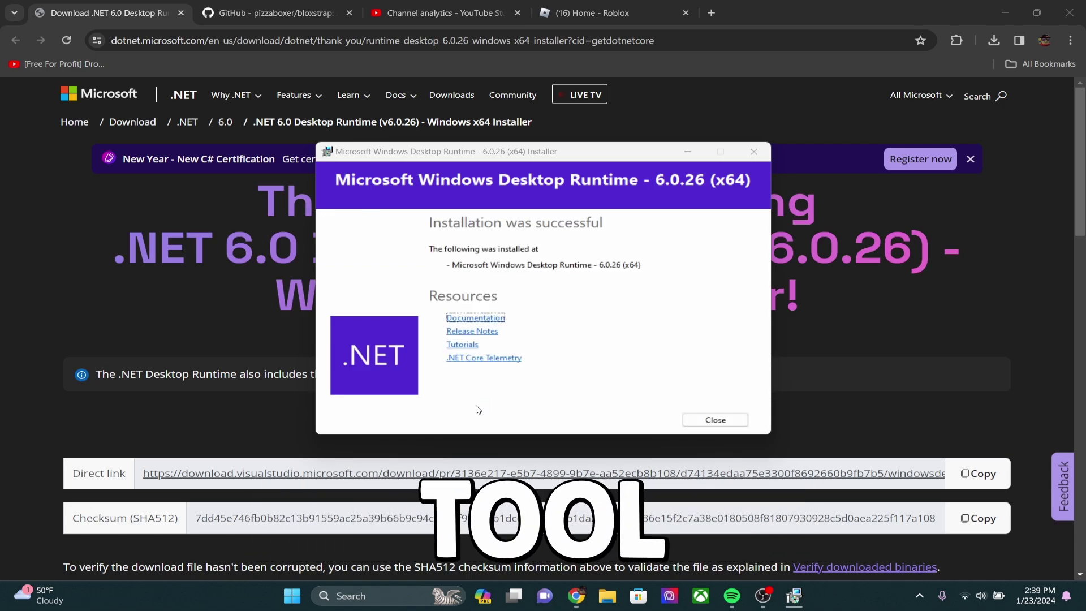
click(715, 419)
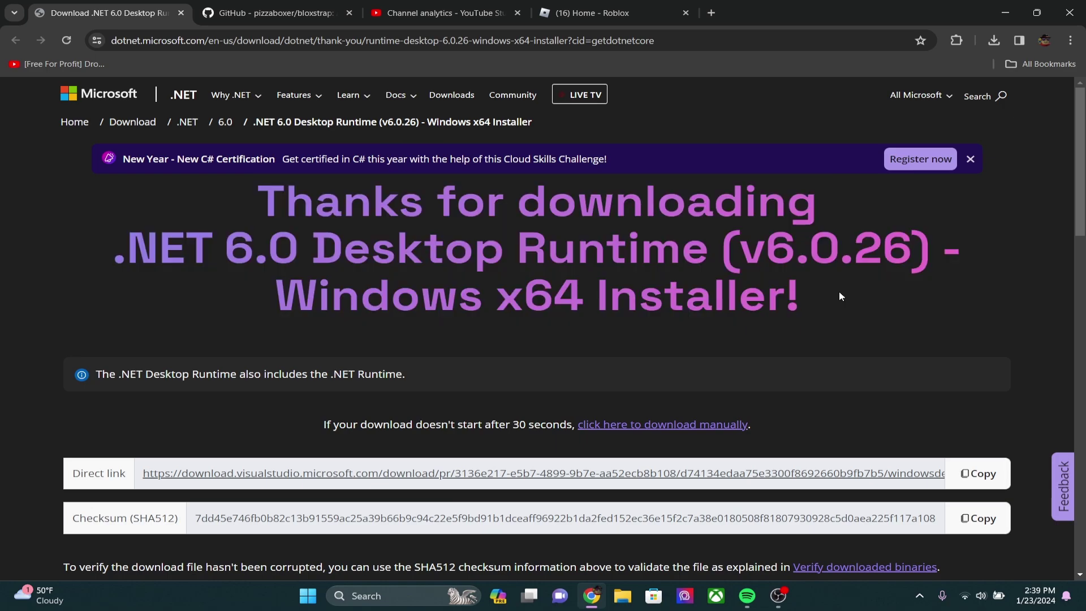
click(260, 11)
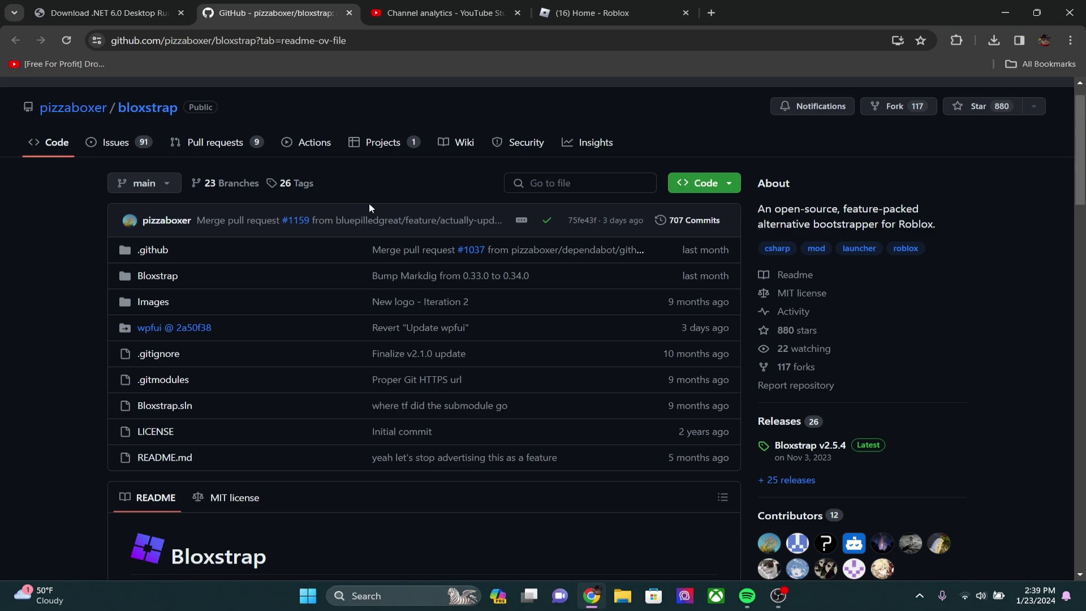
Download Bloxstrap-v2.5.4.exe from the latest GitHub release assets and run it.
scroll(368, 202, down, 8)
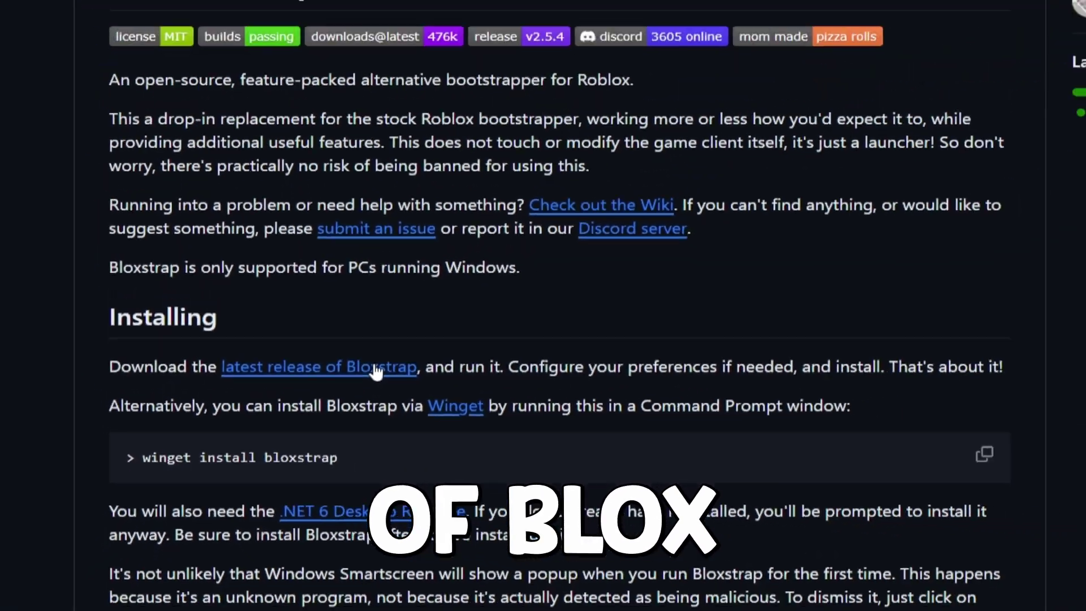
click(441, 292)
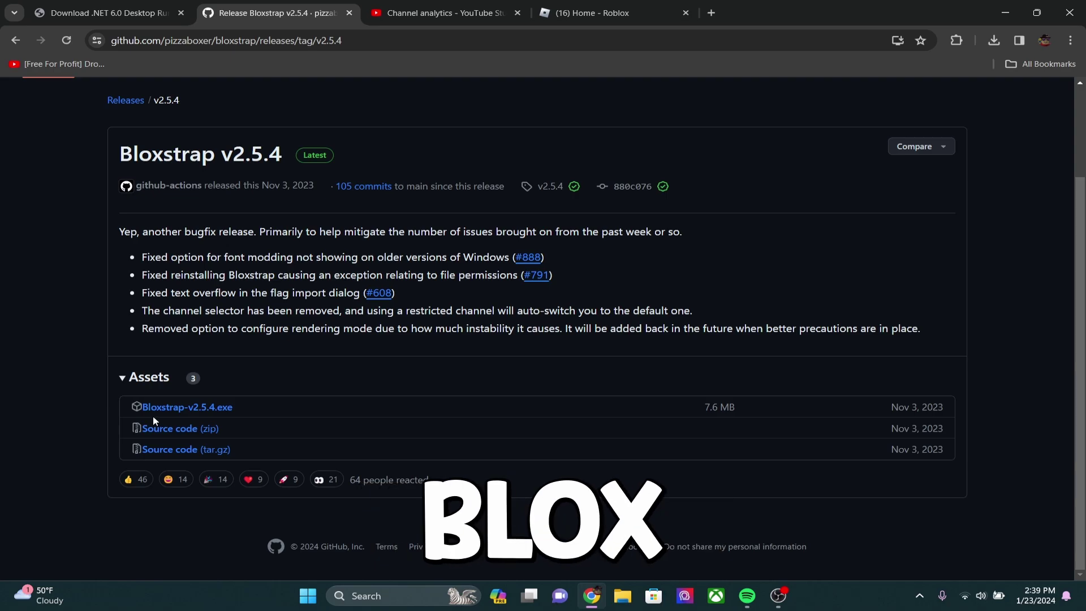
click(198, 415)
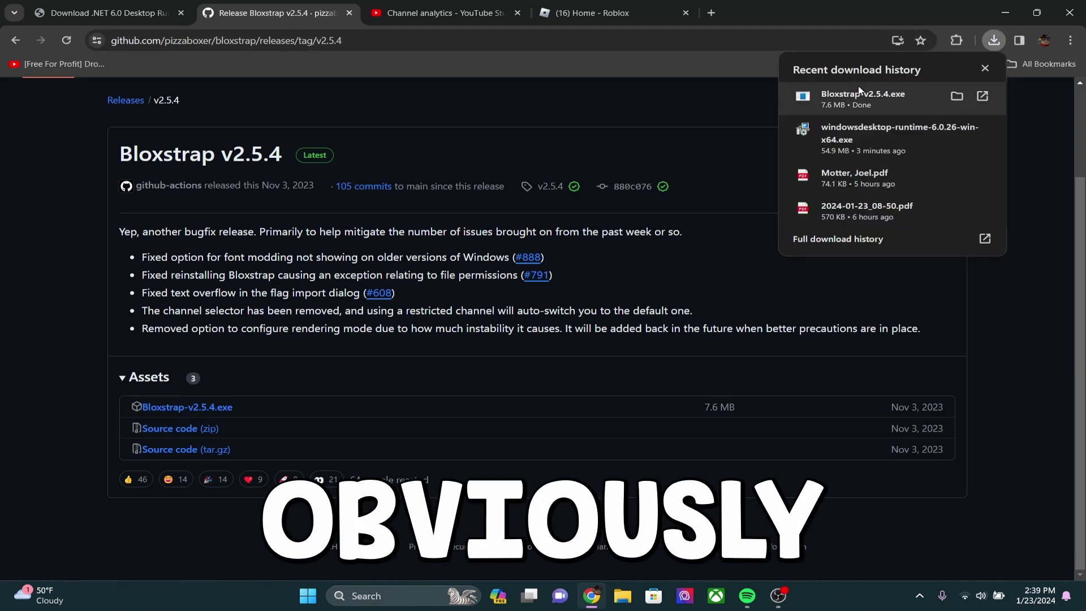
click(859, 95)
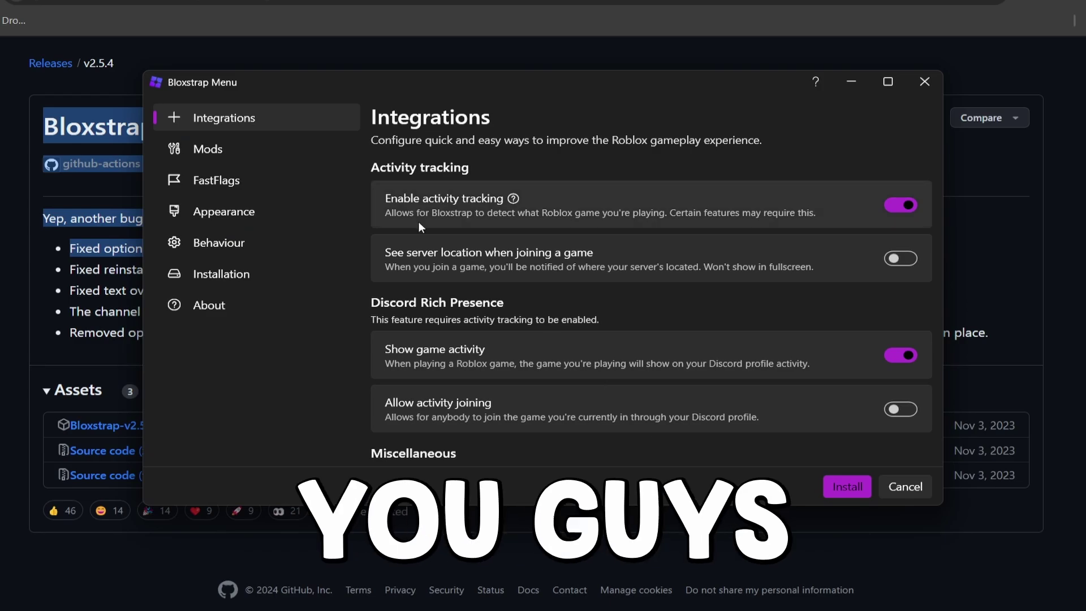
Reposition the Bloxstrap Menu window and scroll through the Integrations settings down to Custom Integrations.
drag(257, 103, 178, 55)
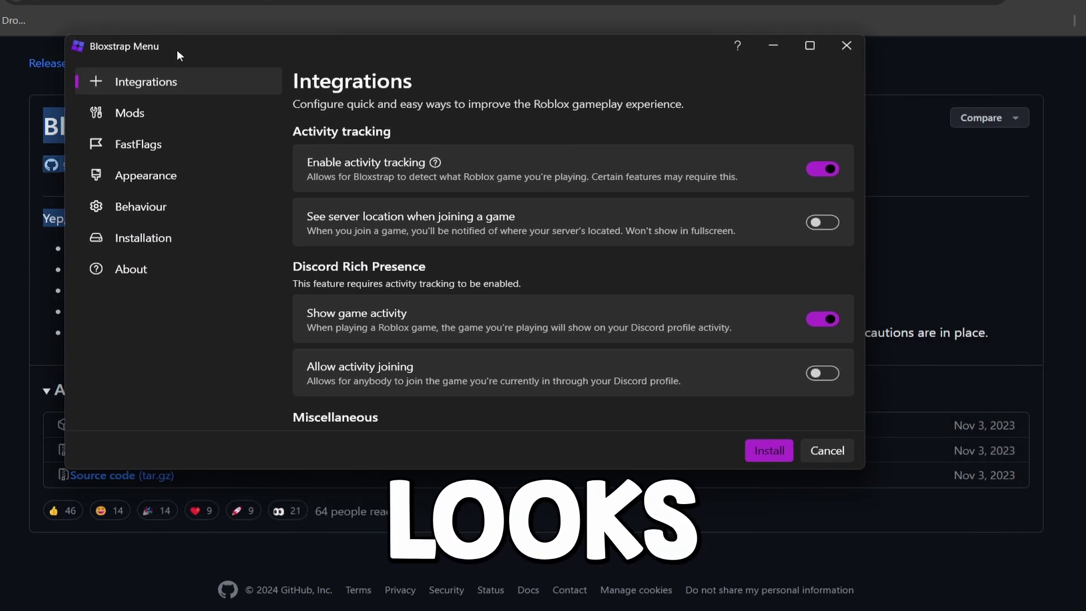
scroll(294, 286, down, 5)
scroll(294, 286, up, 5)
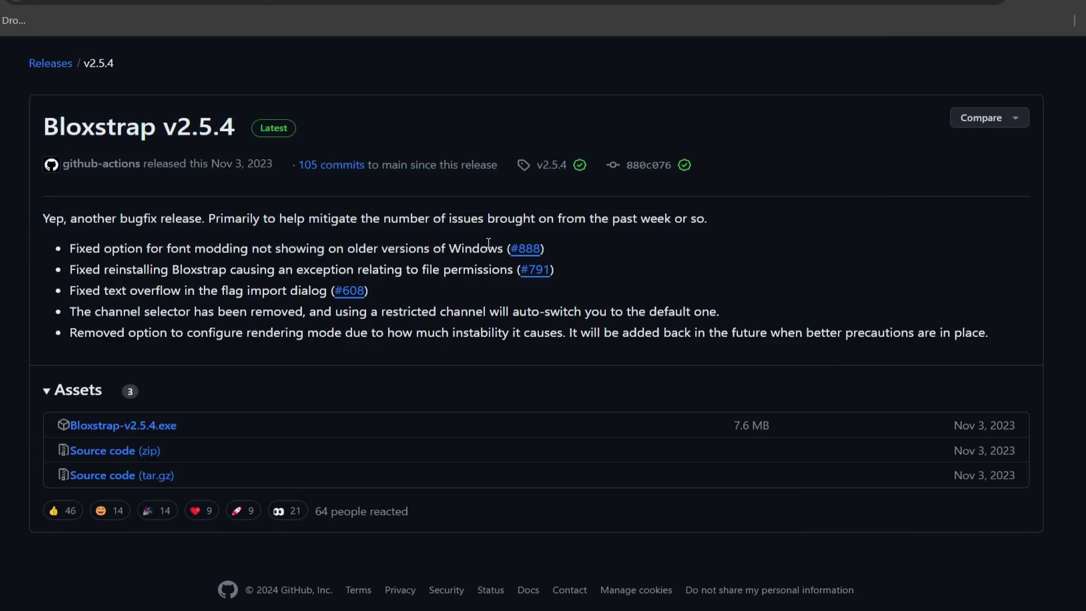
scroll(625, 477, up, 1)
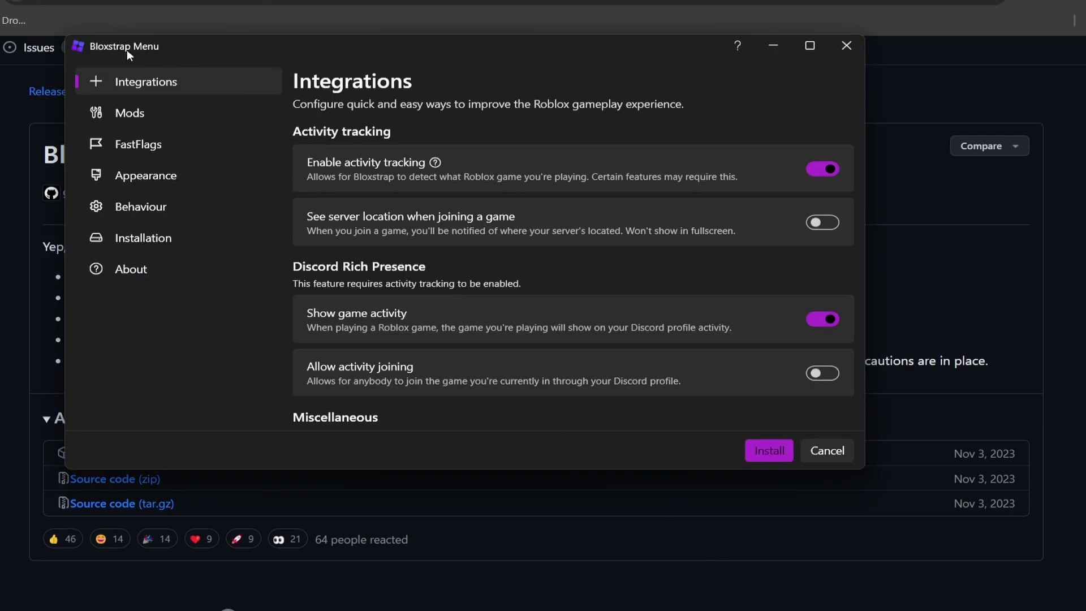
drag(127, 50, 224, 49)
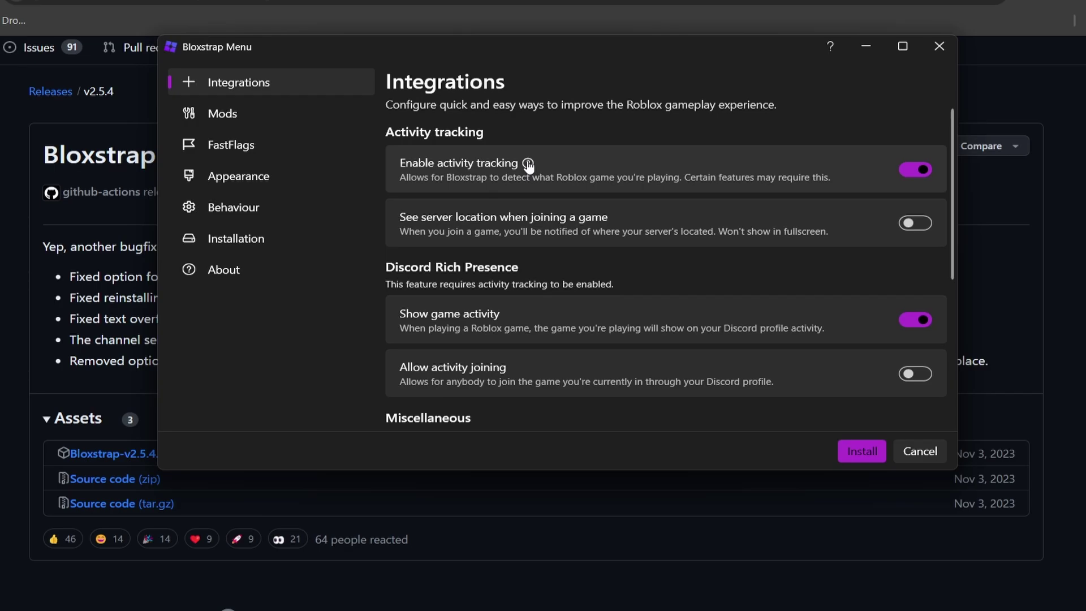
scroll(476, 187, down, 1)
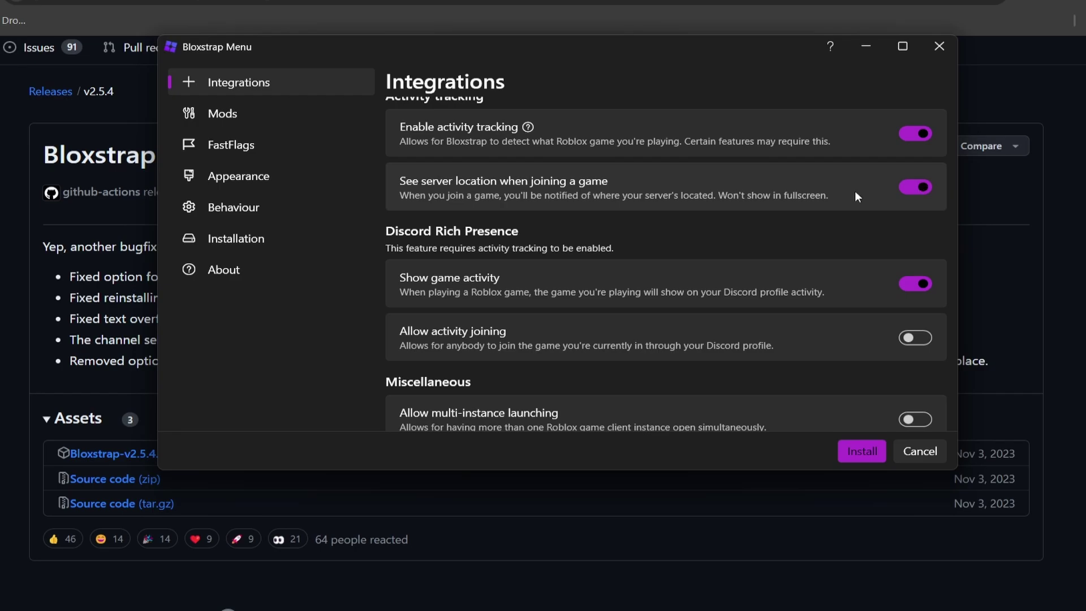
scroll(531, 223, down, 5)
scroll(527, 223, up, 8)
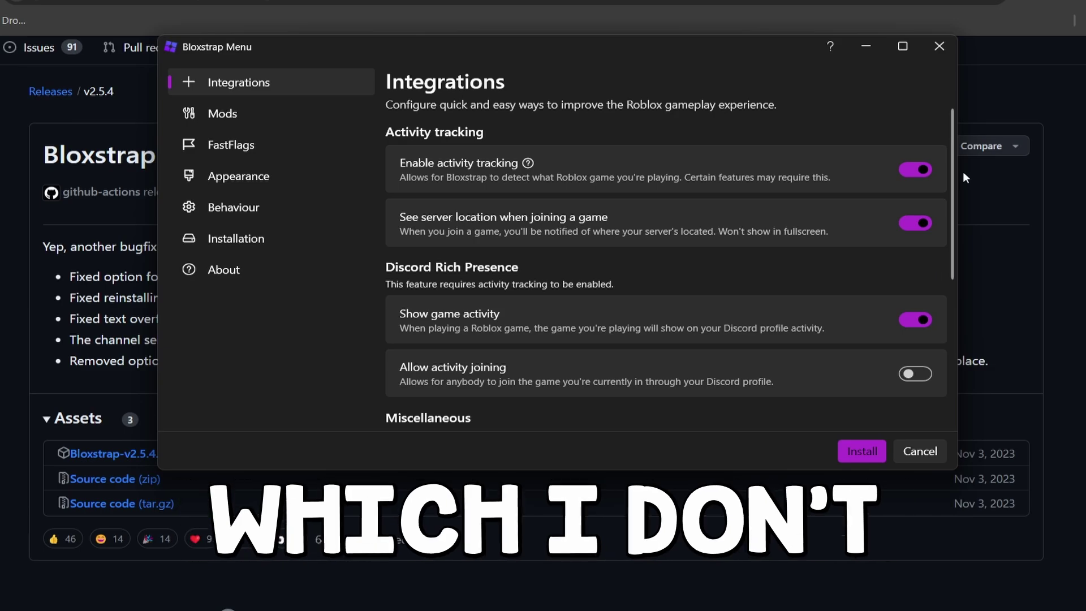
scroll(954, 192, down, 2)
scroll(953, 202, down, 6)
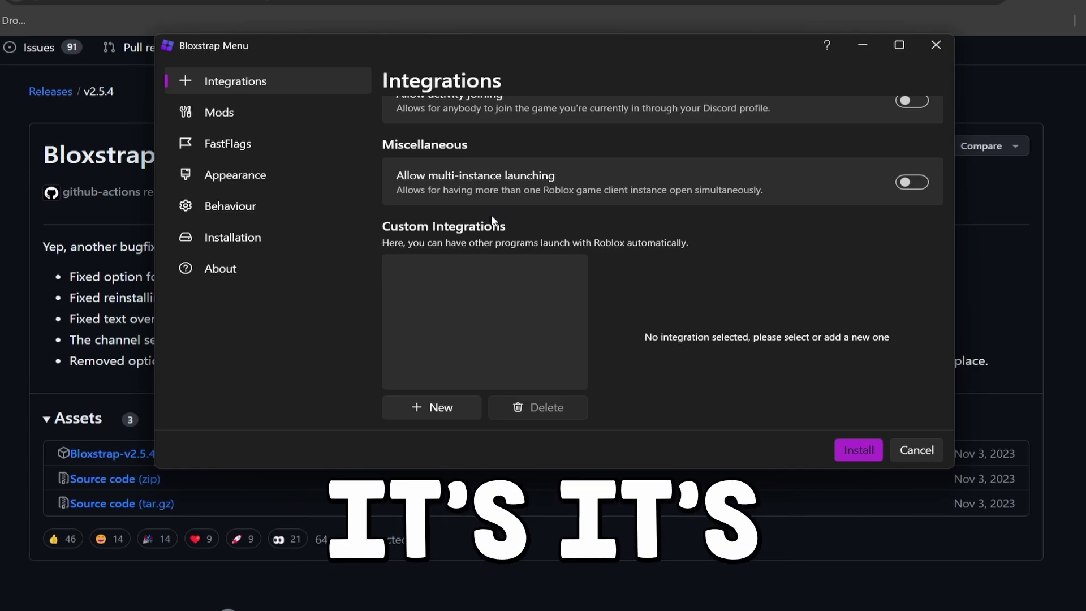
Open the Mods page and scroll down to the Miscellaneous section.
click(230, 111)
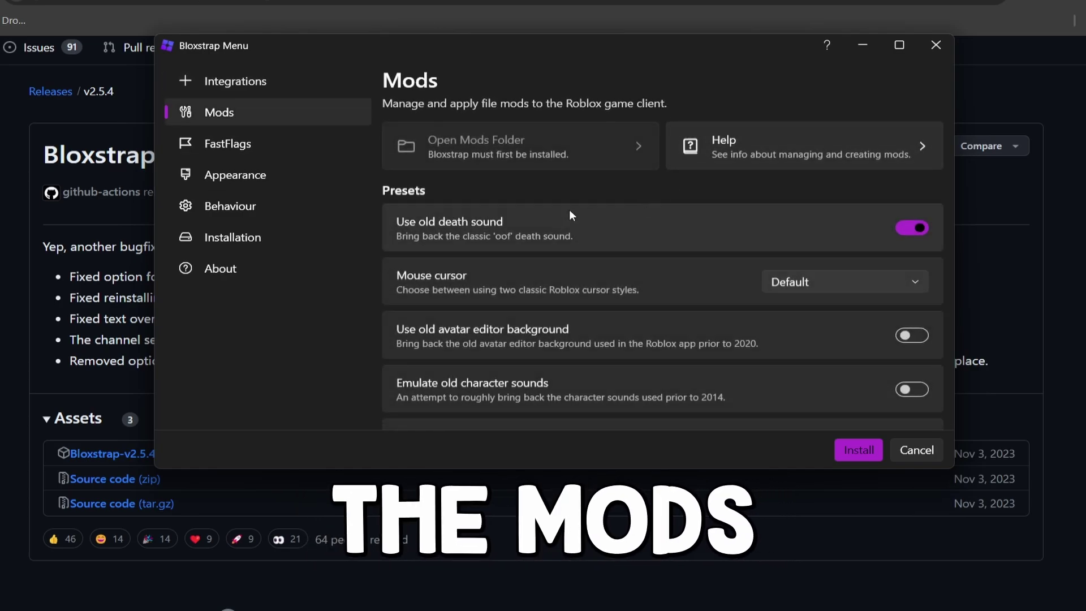
scroll(545, 206, down, 3)
scroll(545, 205, up, 3)
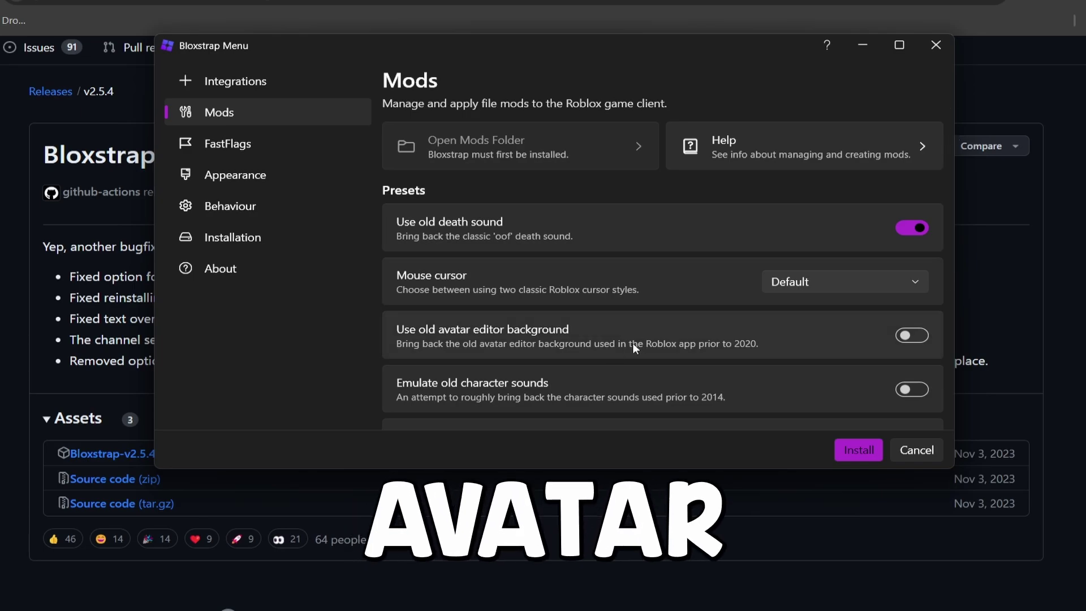
scroll(572, 339, down, 5)
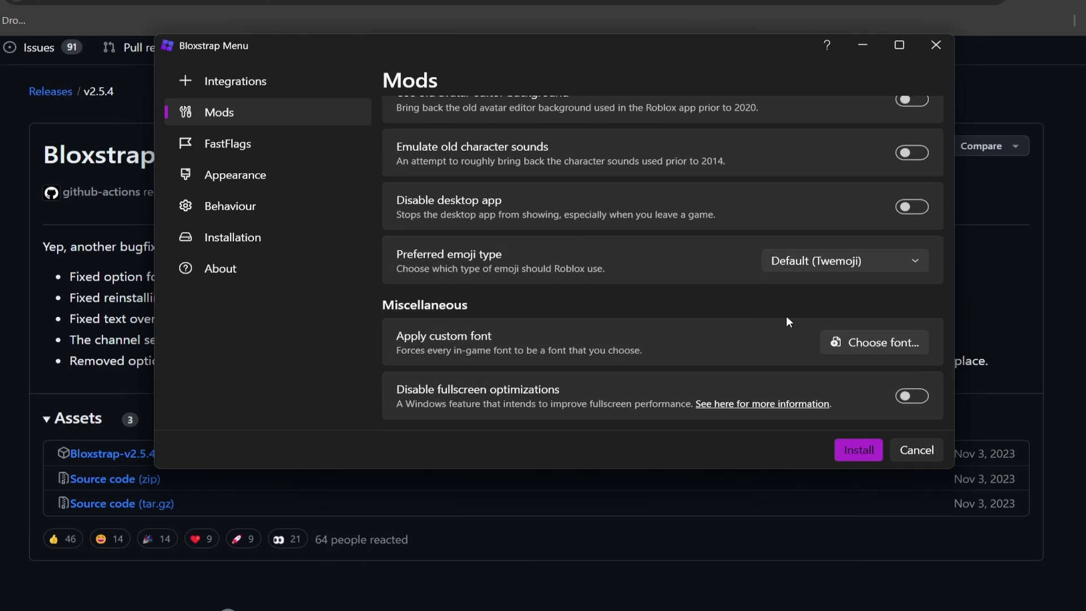
Set KGInimitableOriginal.ttf from Downloads\kg_inimitable_original as the custom font.
click(888, 344)
click(230, 203)
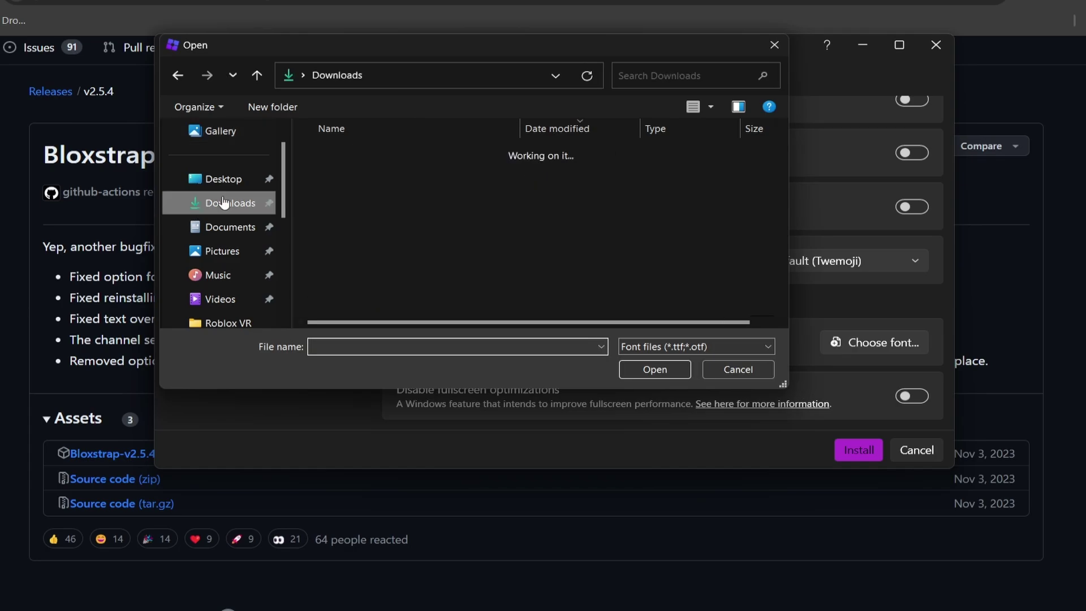
scroll(371, 255, down, 2)
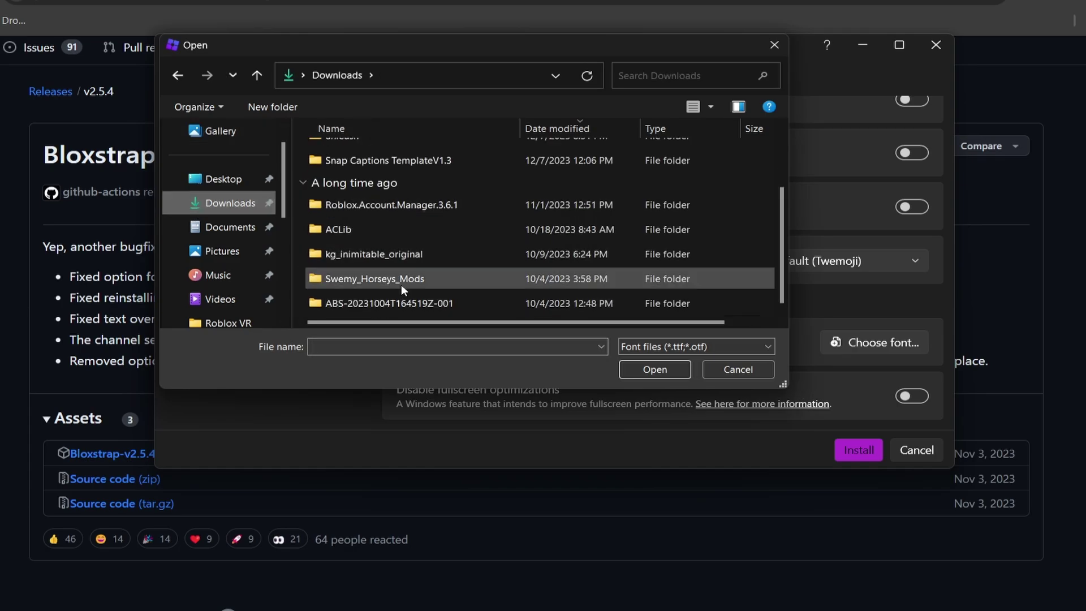
double_click(386, 259)
click(371, 174)
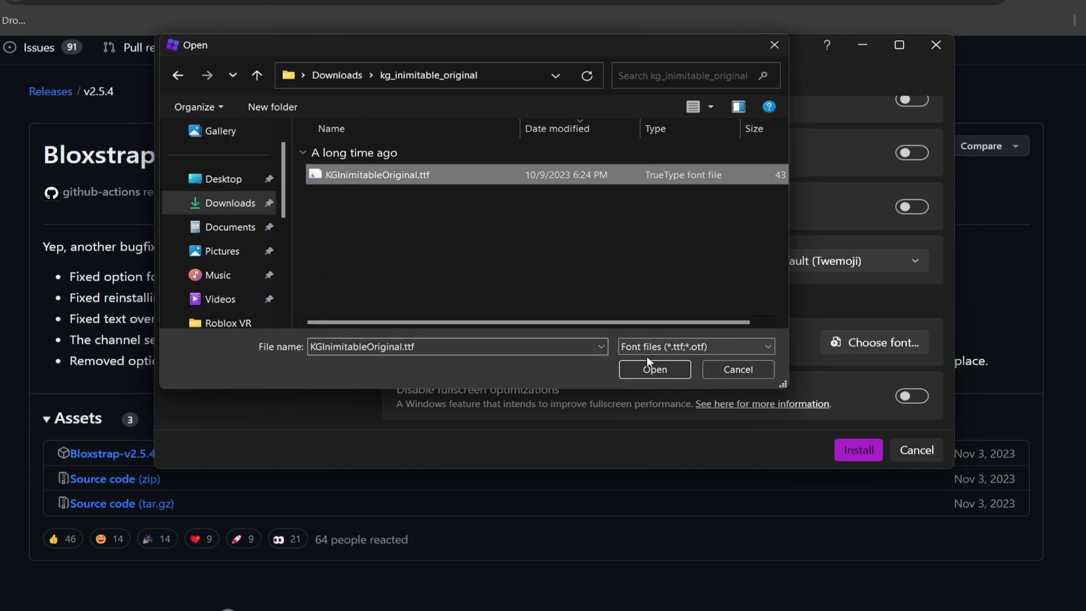
click(656, 369)
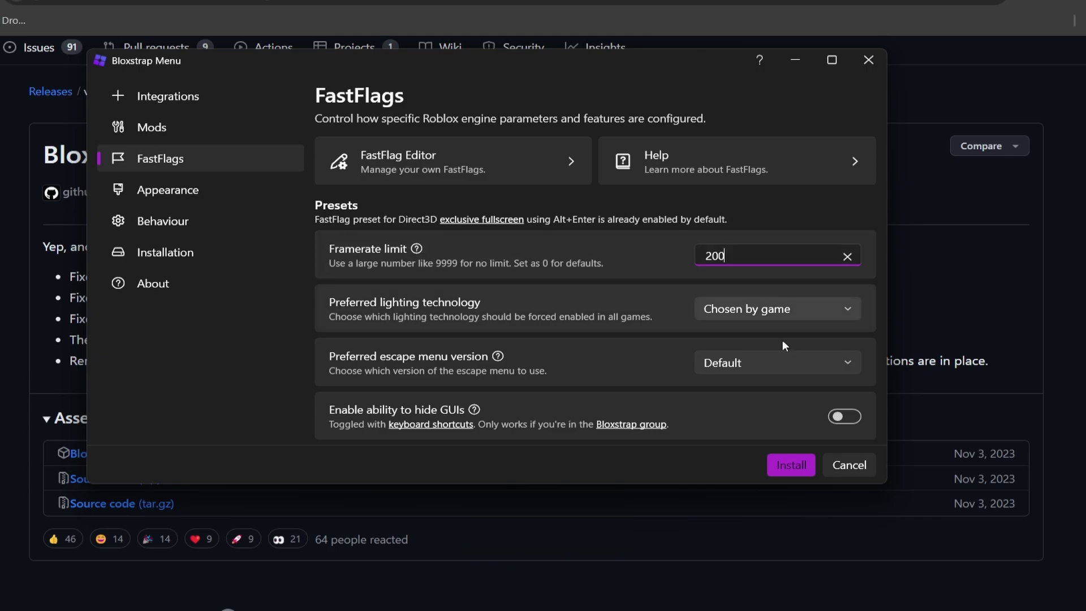
Install Roblox with the 200 framerate limit and configured mods.
click(790, 464)
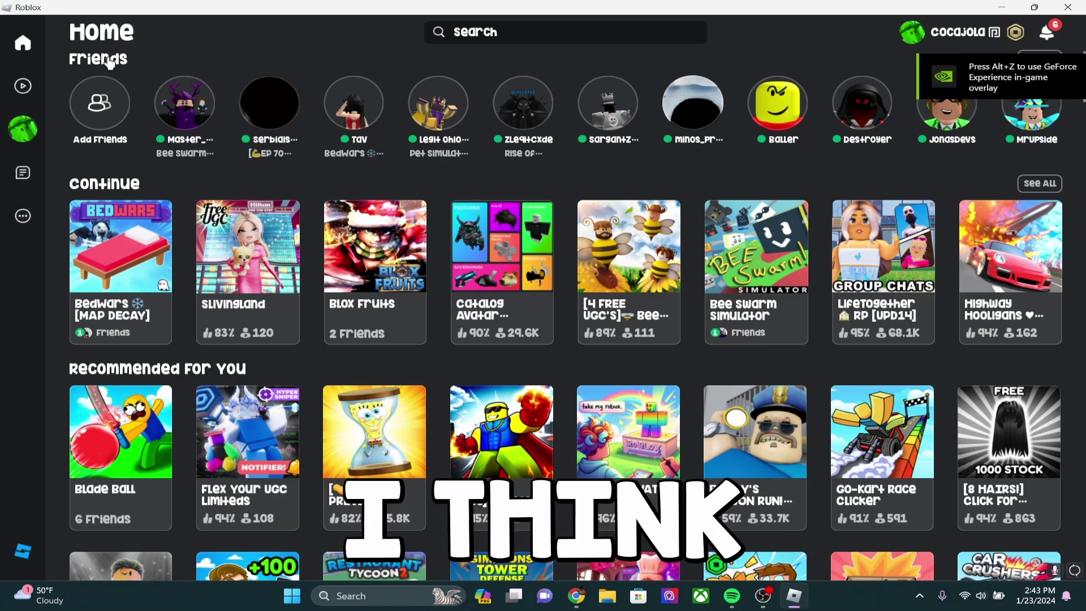
Search Roblox for a user, close the avatar profile view, and launch Bedwars from Home.
click(481, 33)
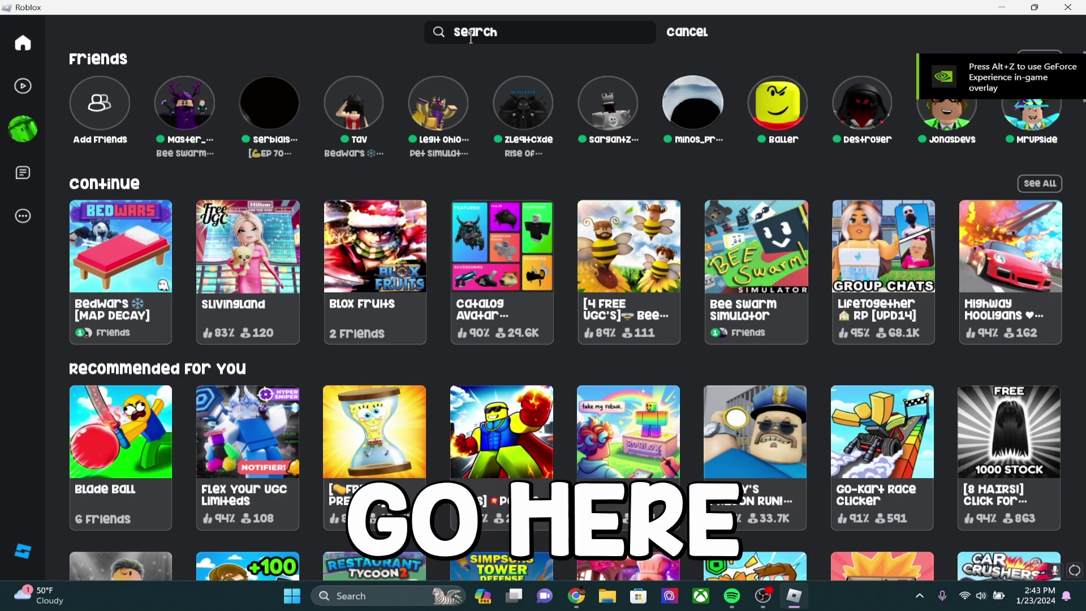
text(jjhs)
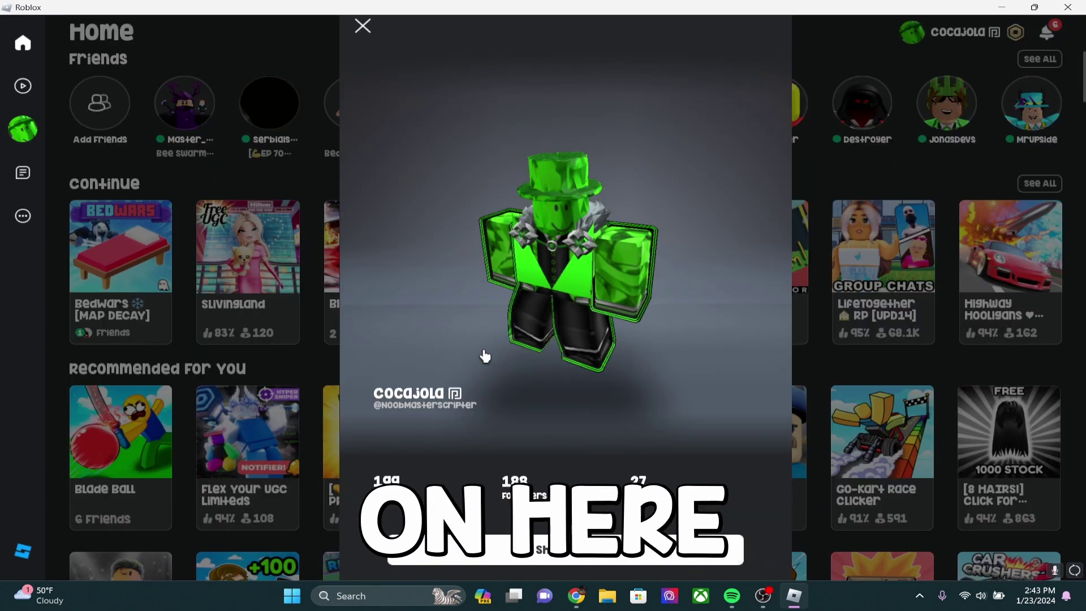
scroll(485, 356, down, 5)
click(363, 26)
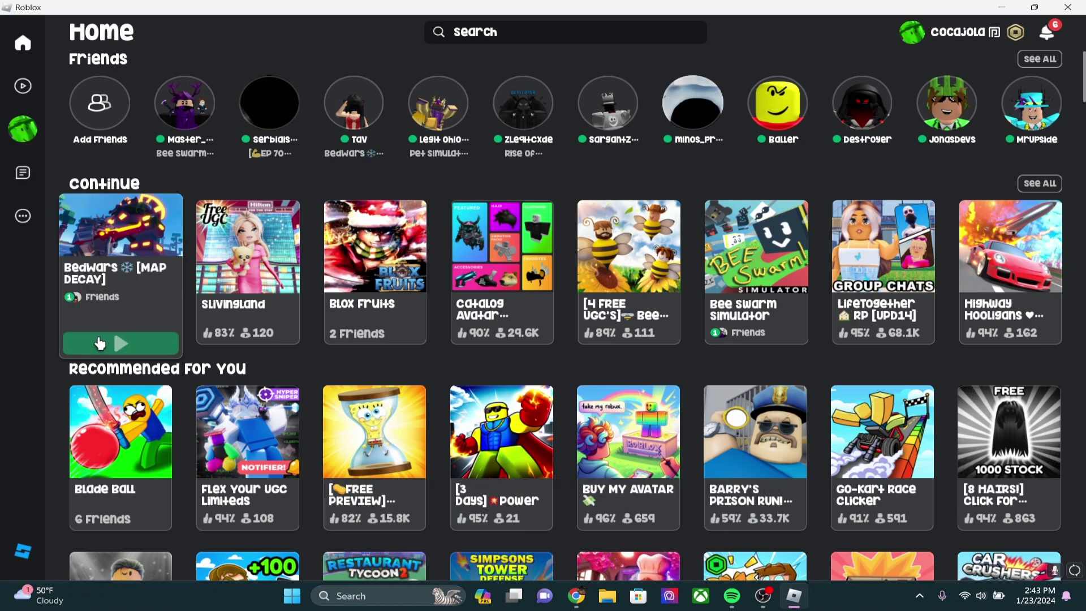
click(97, 341)
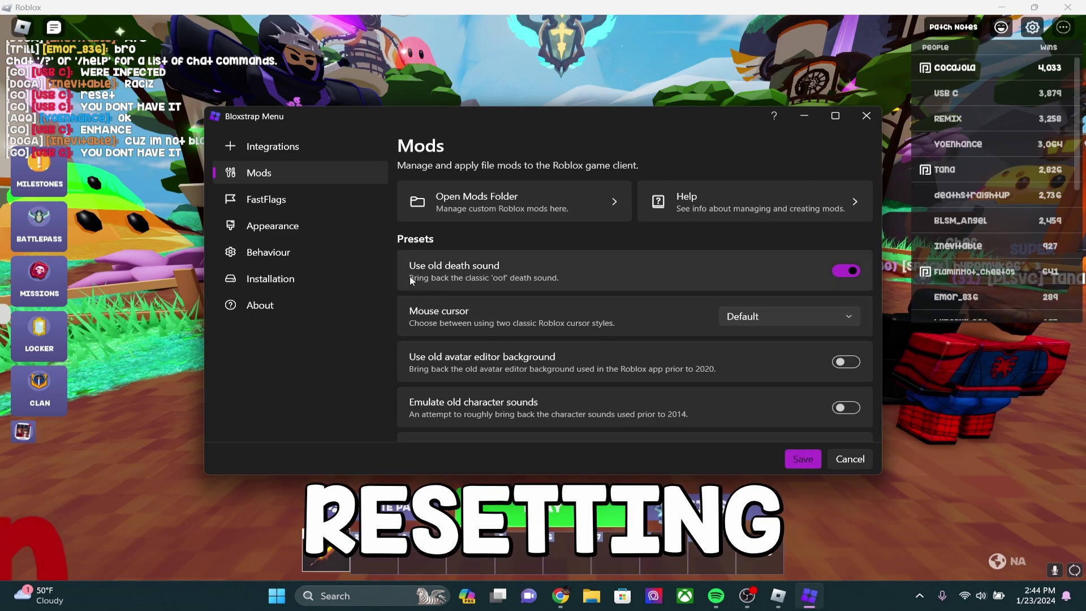
Choose the 2013 (Angular) mouse cursor on the Mods page and review the other options.
click(741, 371)
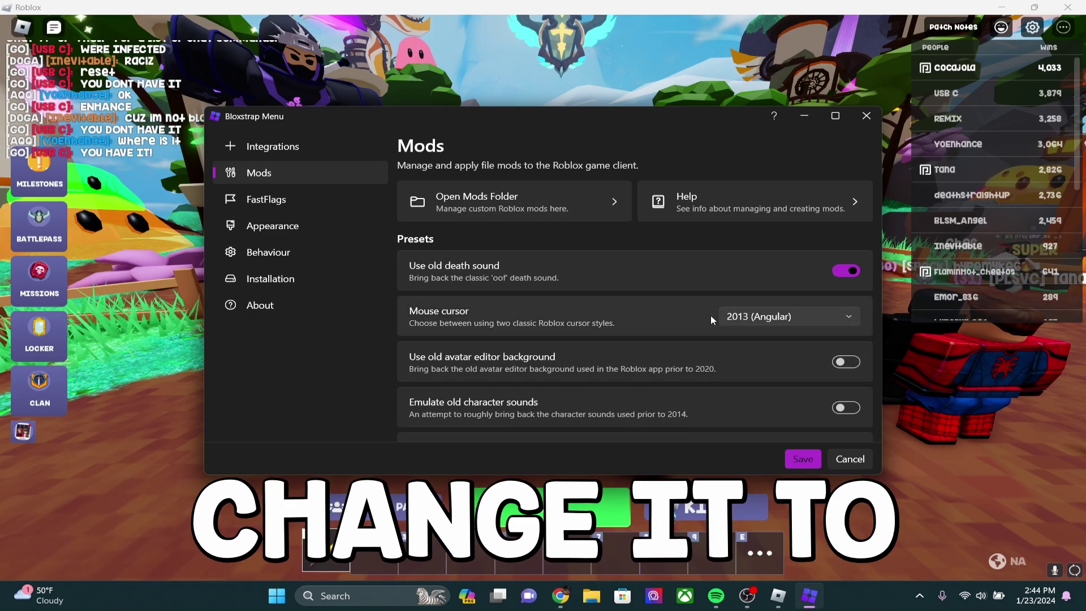
scroll(711, 314, down, 5)
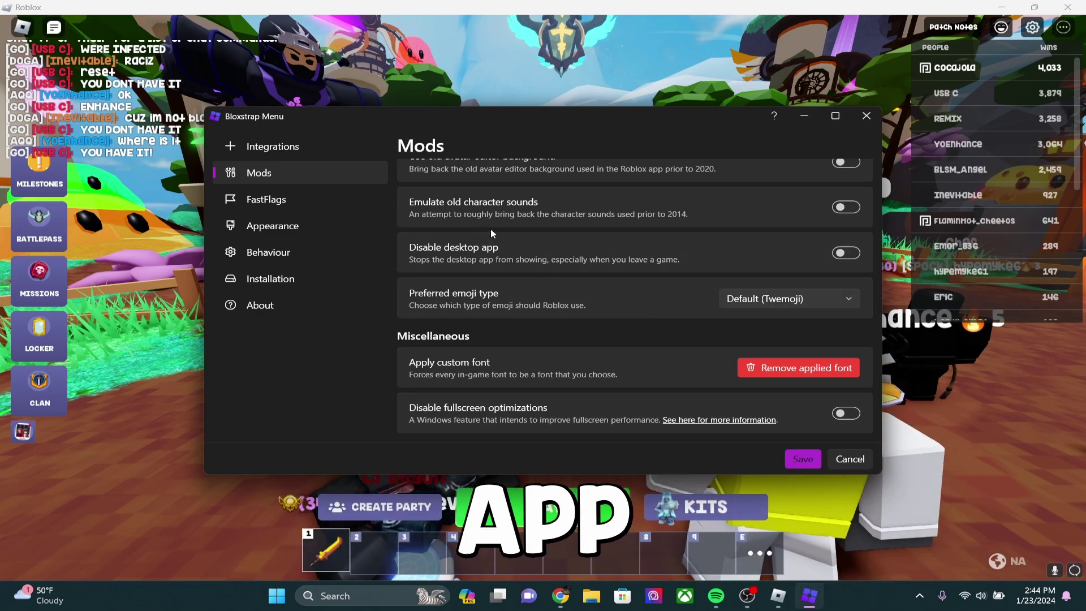
scroll(566, 232, up, 5)
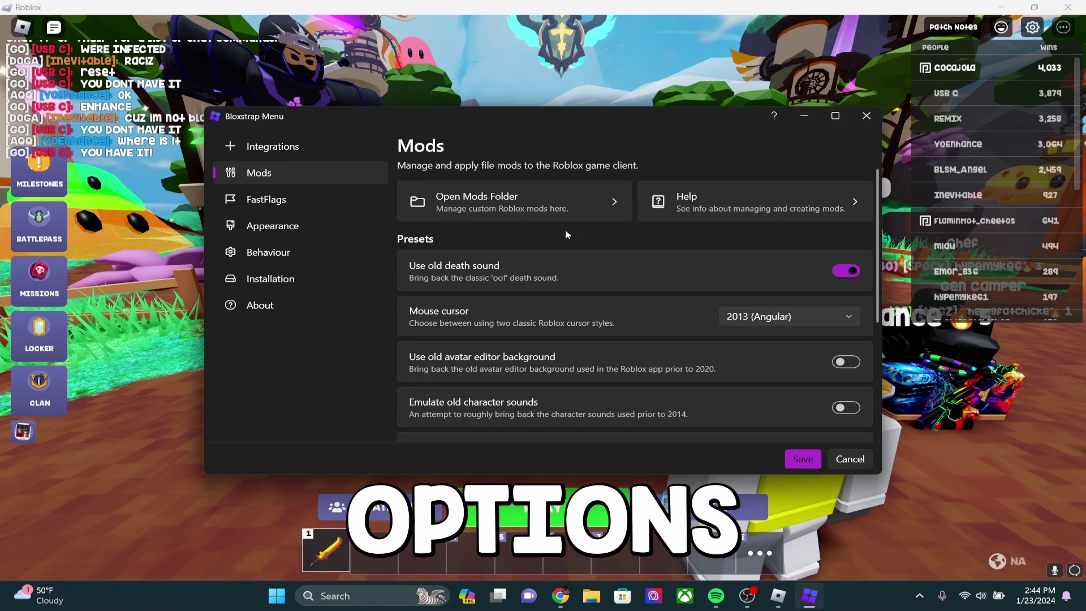
Close the Bloxstrap menu and walk the character around the Bedwars lobby with W.
click(805, 121)
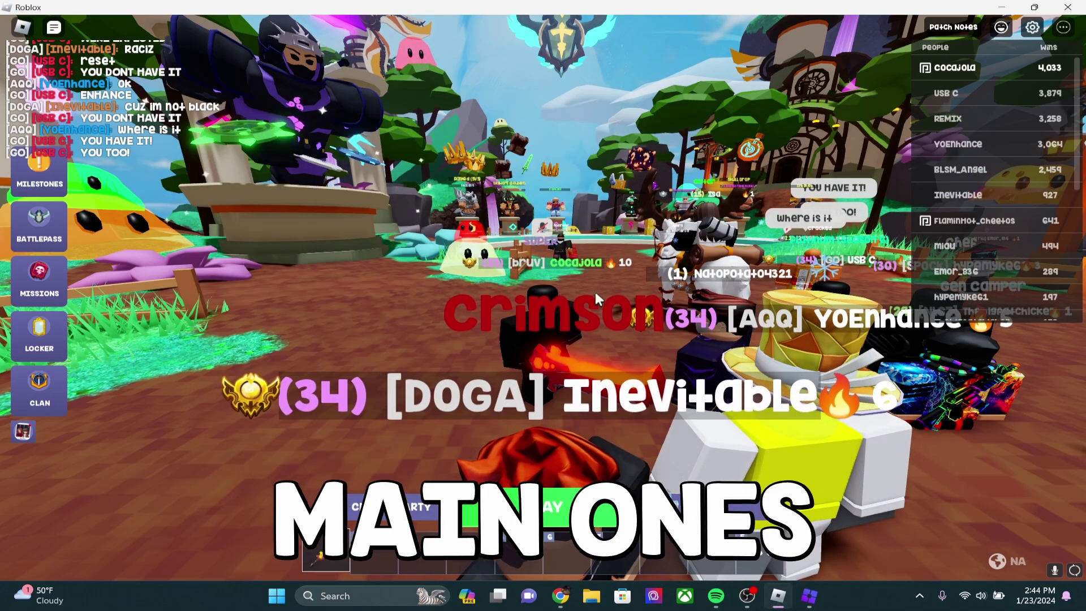
key(w)
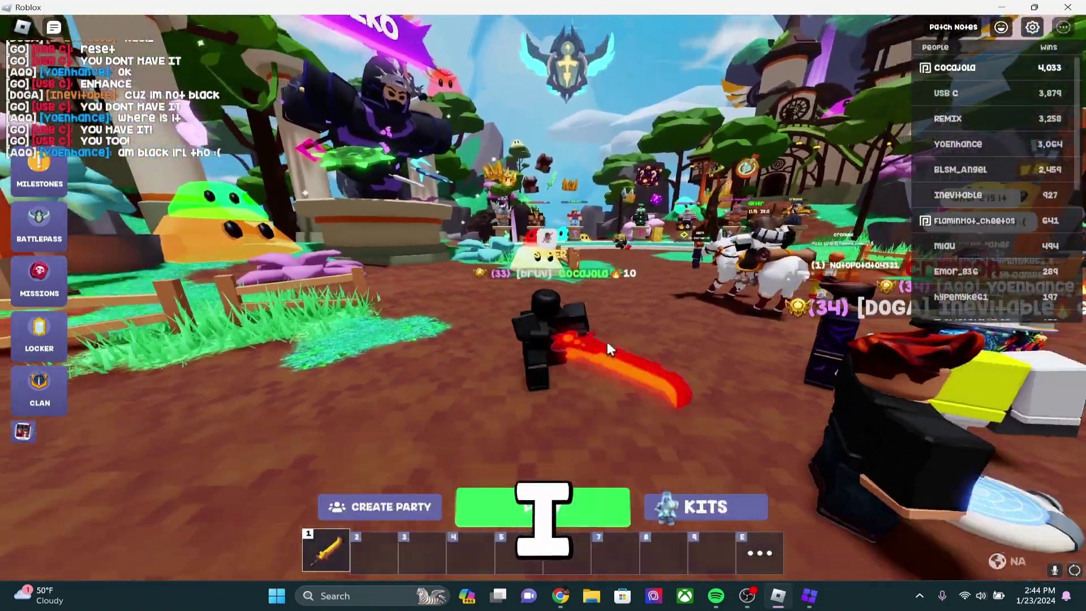
key(w)
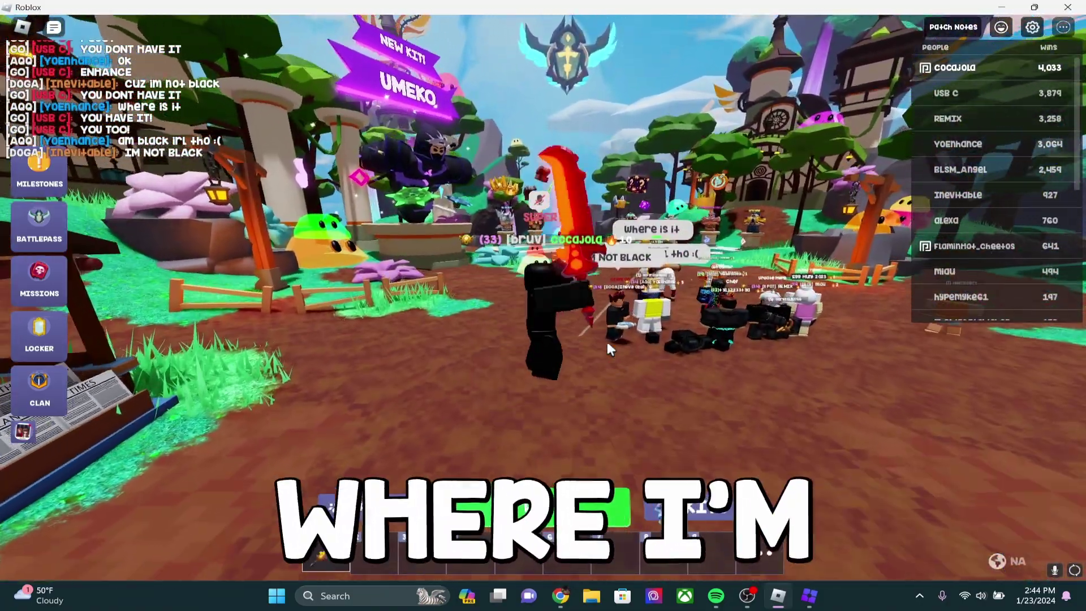